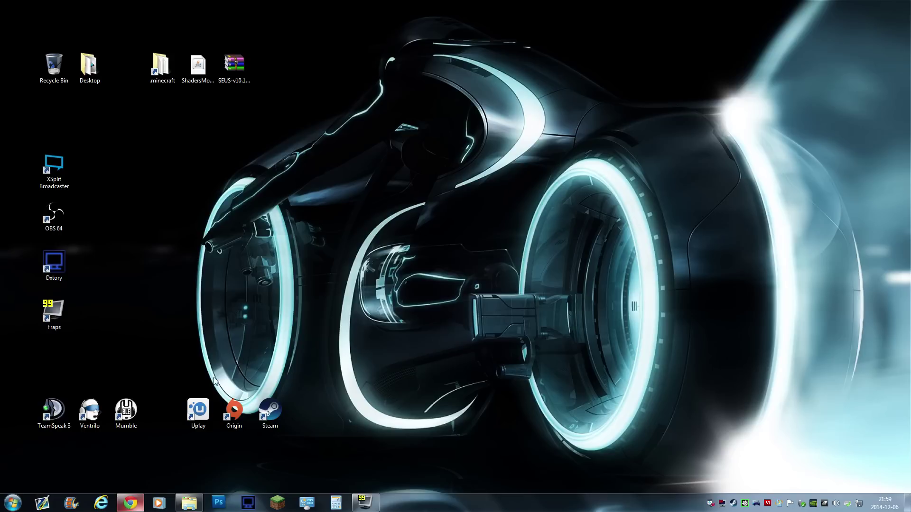
# Step: Switch to Chrome and follow the Shaders Mod thread's Minecraft 1.8 alpha version v2.4.2 link to the installer's Dropbox download page
pyautogui.click(131, 504)
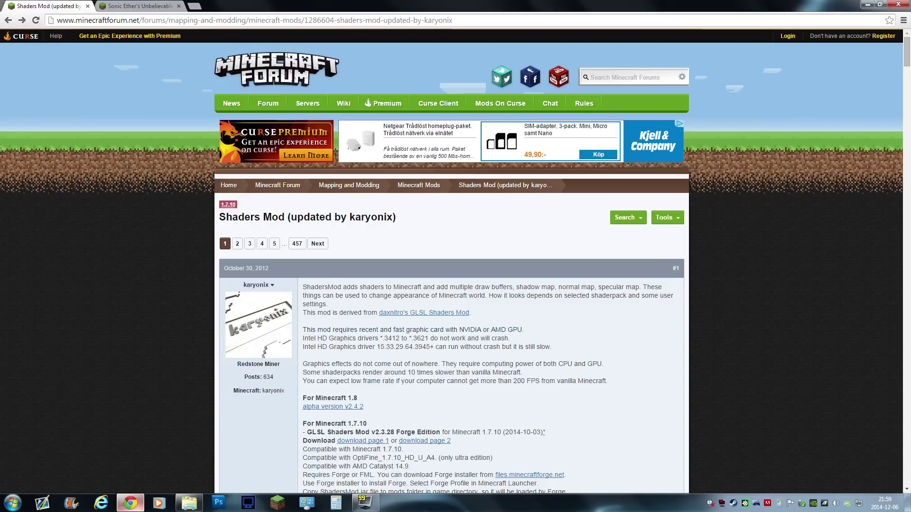
pyautogui.moveTo(303, 398); pyautogui.dragTo(357, 399)
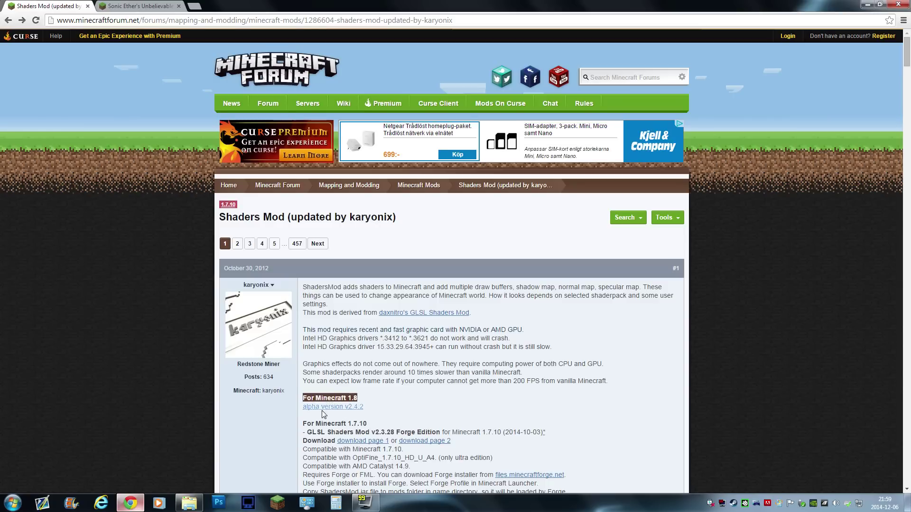
pyautogui.click(349, 414)
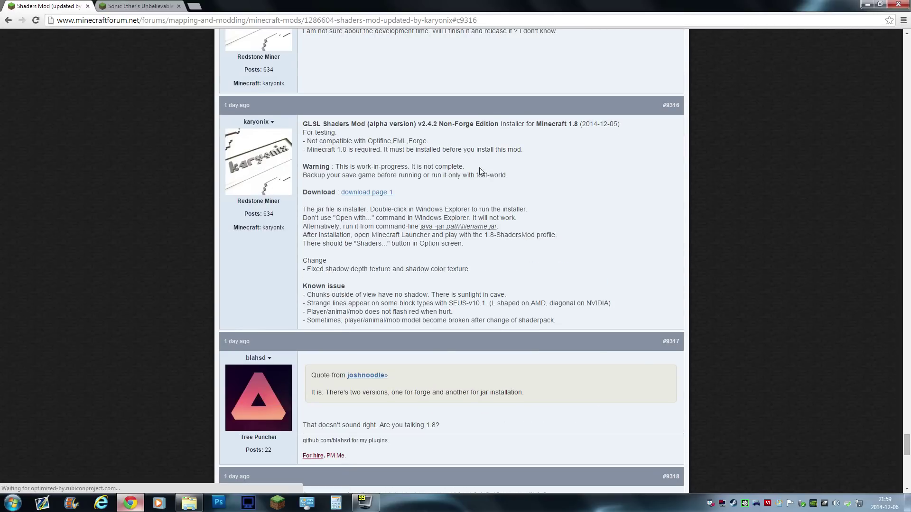
pyautogui.moveTo(439, 124); pyautogui.dragTo(486, 127)
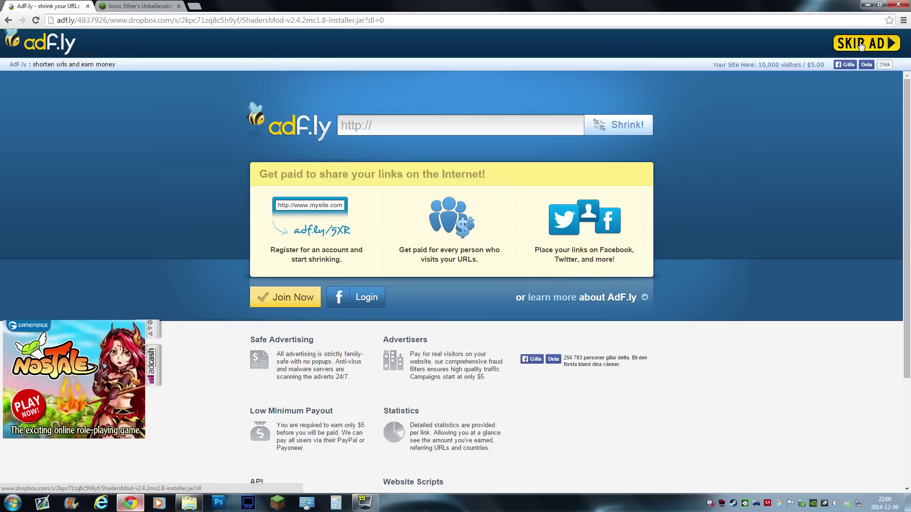
pyautogui.click(861, 45)
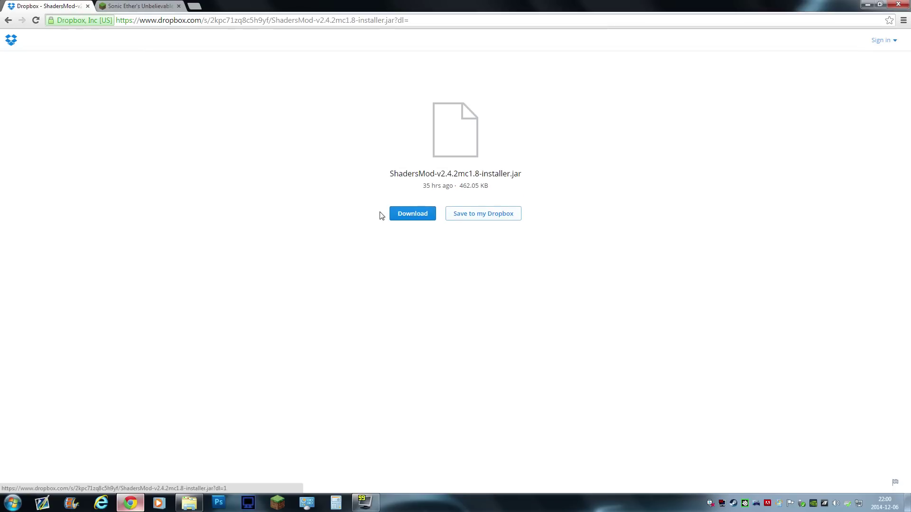
# Step: Download SEUS v10.1 Ultra from the Sonic Ether's Unbelievable Shaders thread, skipping the ad page
pyautogui.click(137, 6)
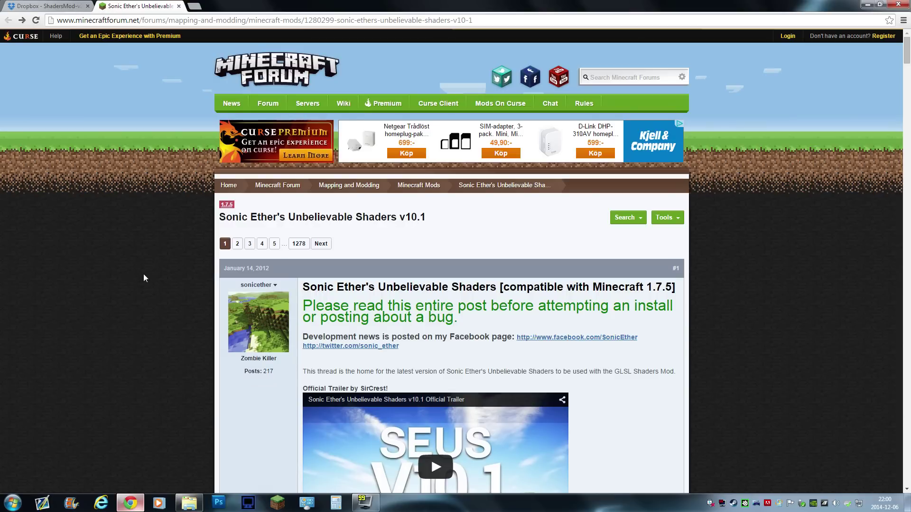
pyautogui.scroll(-20, 150, 274)
pyautogui.scroll(-16, 150, 273)
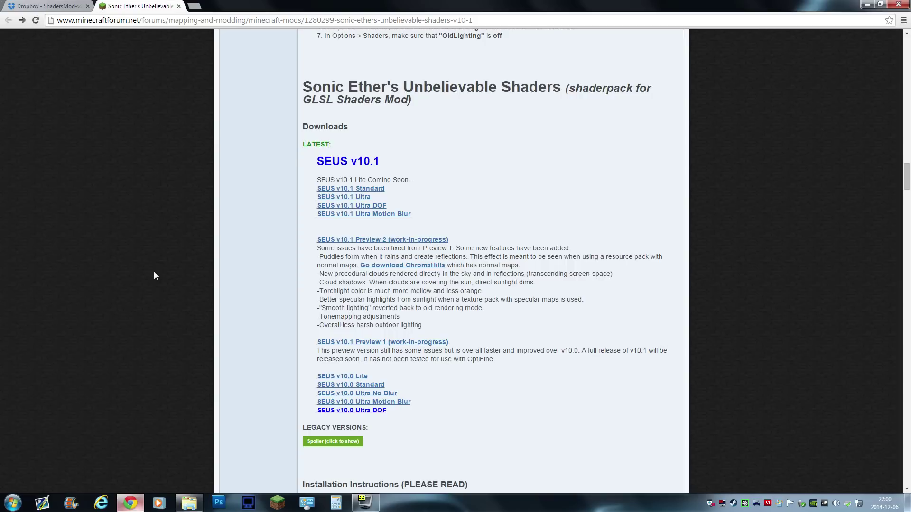
pyautogui.click(352, 188)
pyautogui.click(356, 194)
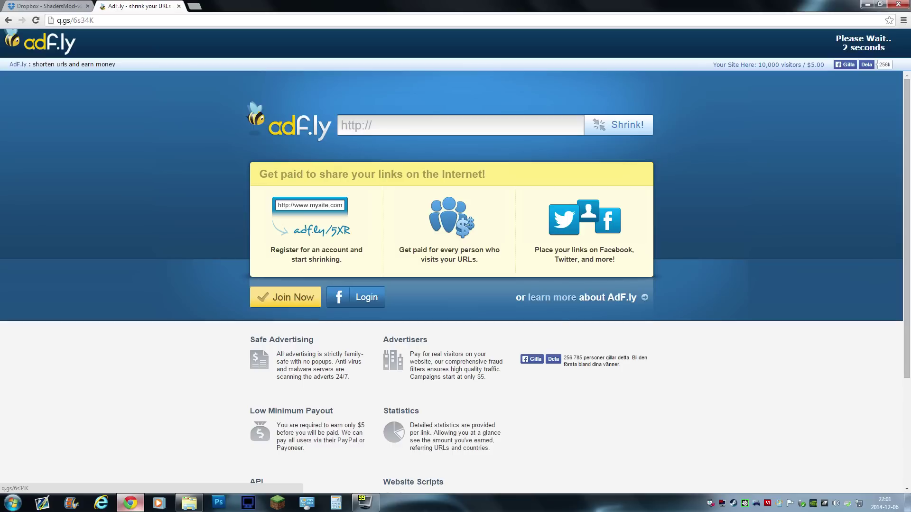
pyautogui.click(862, 43)
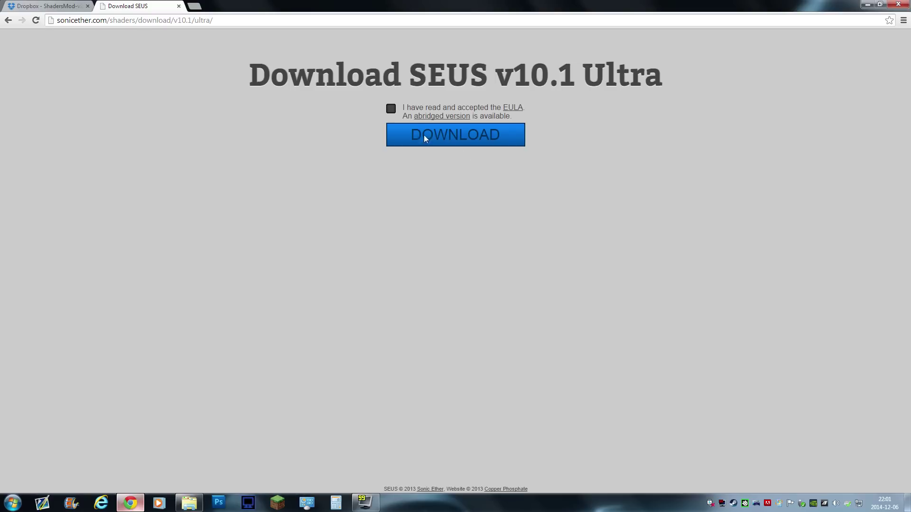
pyautogui.click(425, 133)
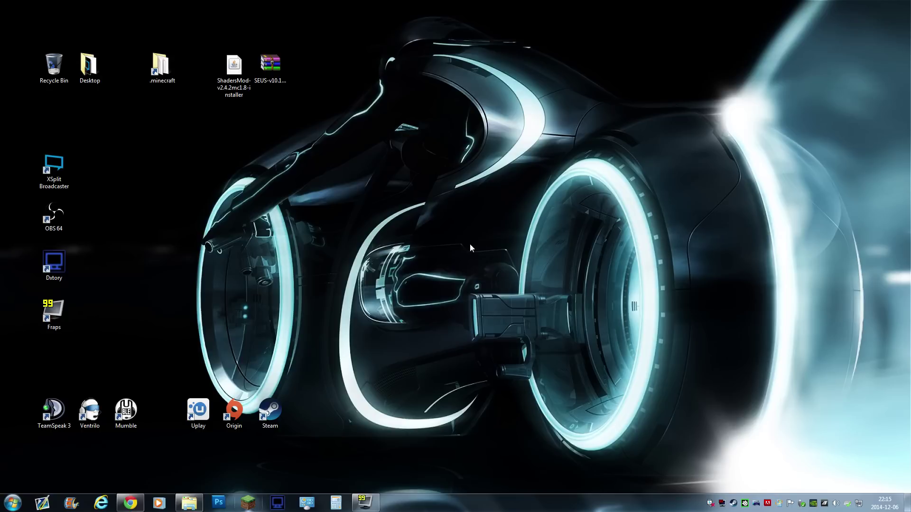
# Step: Open the .minecraft folder from the desktop and create a new folder named shaderpacks in it
pyautogui.doubleClick(155, 62)
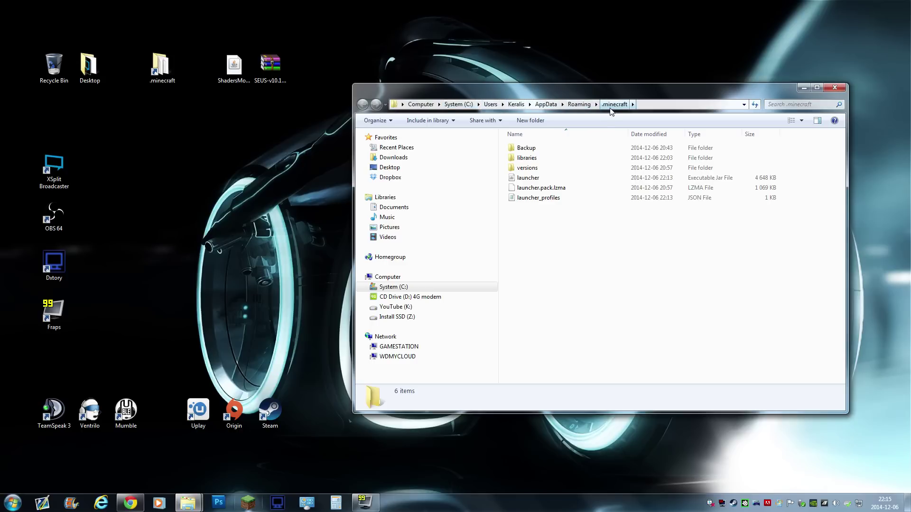
pyautogui.rightClick(572, 275)
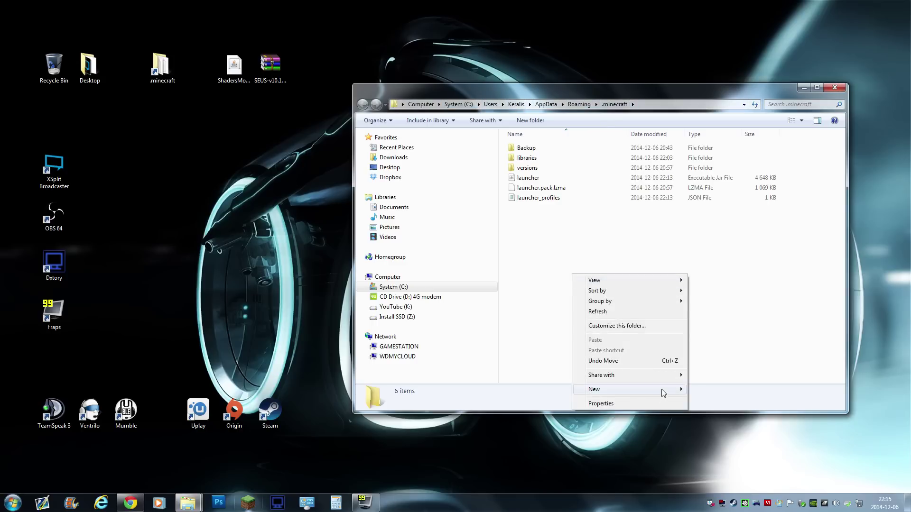
pyautogui.moveTo(664, 393)
pyautogui.click(703, 392)
pyautogui.write('s')
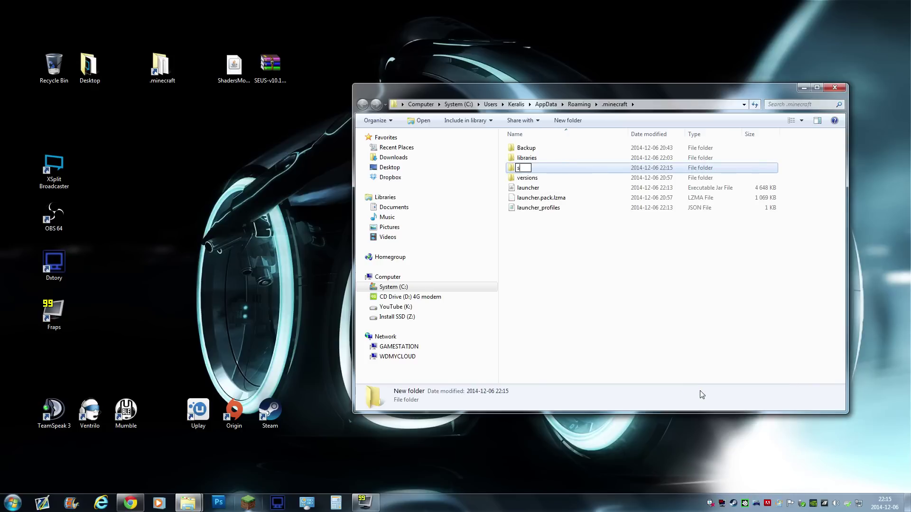
pyautogui.write('haderpacks')
pyautogui.press('Return')
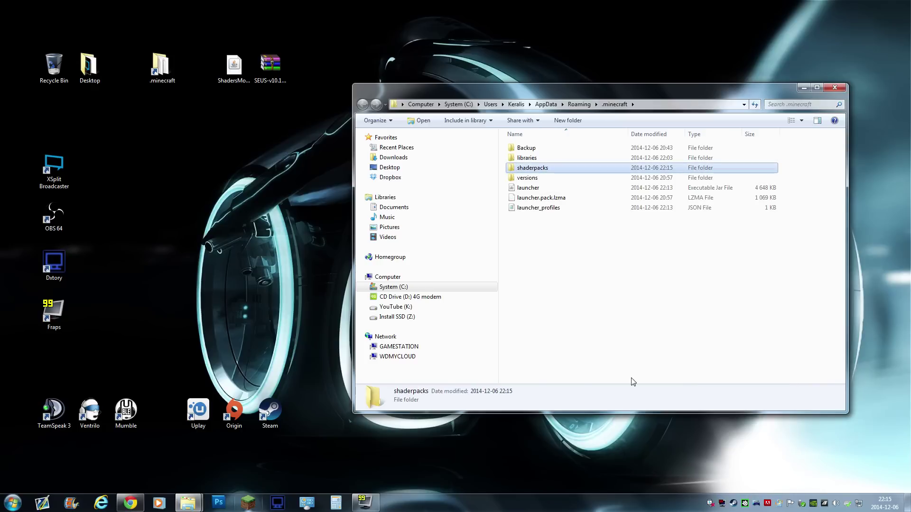
# Step: Move the SEUS-v10.1-Ultra archive from the desktop into the shaderpacks folder and check the folder's contents
pyautogui.click(276, 66)
pyautogui.moveTo(275, 67); pyautogui.dragTo(542, 169)
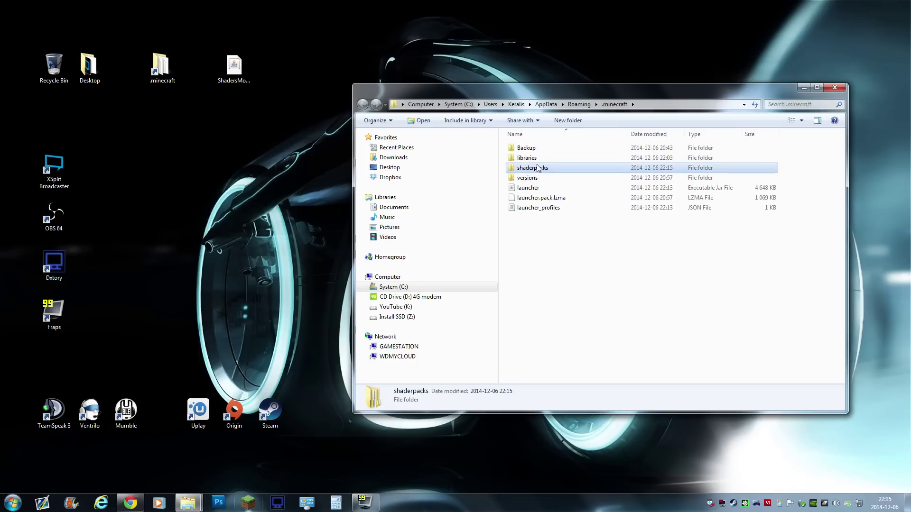
pyautogui.doubleClick(544, 169)
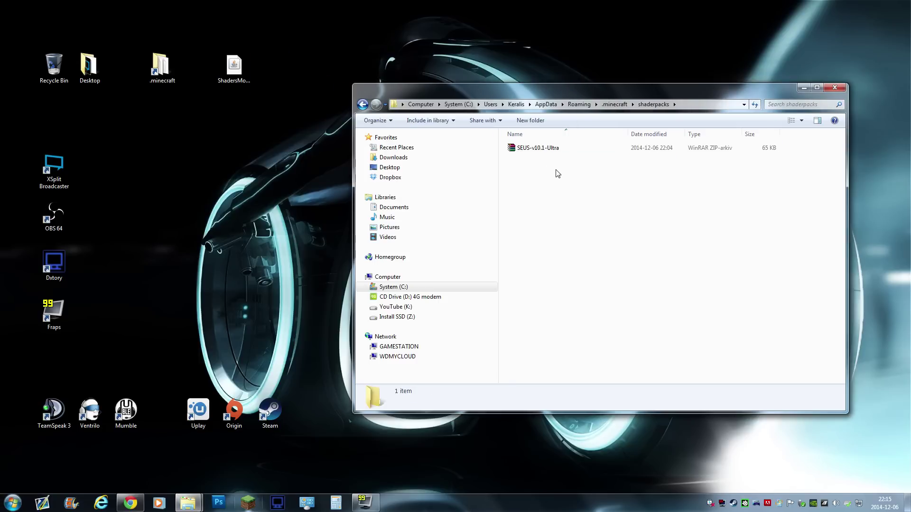
pyautogui.press('BackSpace')
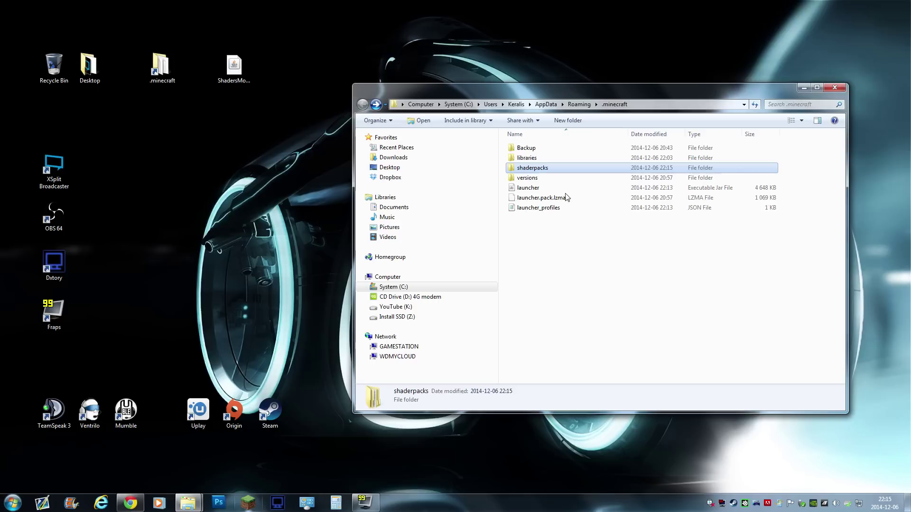
# Step: Try to install ShadersMod 2.4.2 into the .minecraft folder with the installer on the desktop
pyautogui.doubleClick(235, 69)
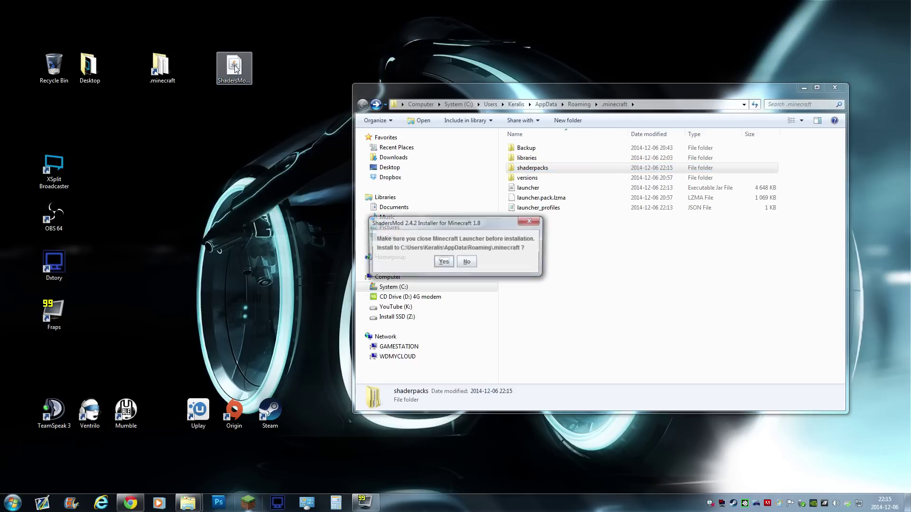
pyautogui.click(444, 262)
pyautogui.click(454, 381)
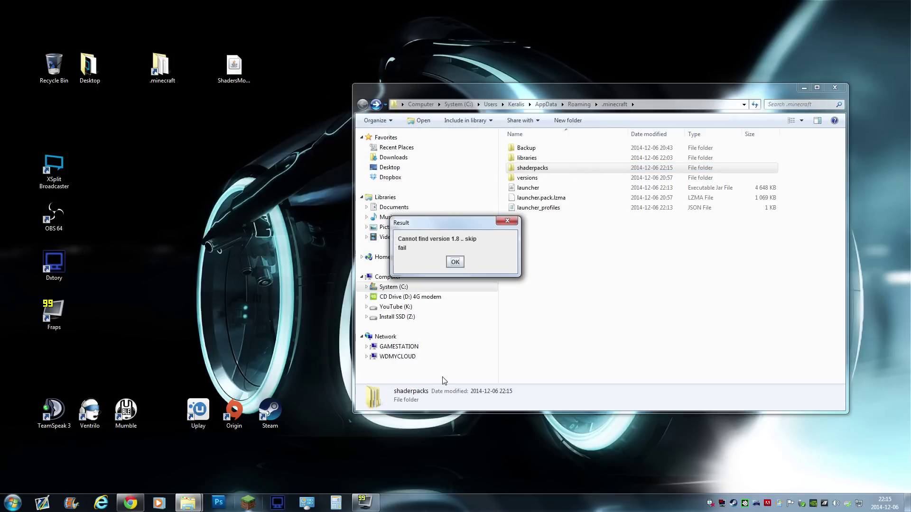
pyautogui.click(507, 222)
pyautogui.click(567, 323)
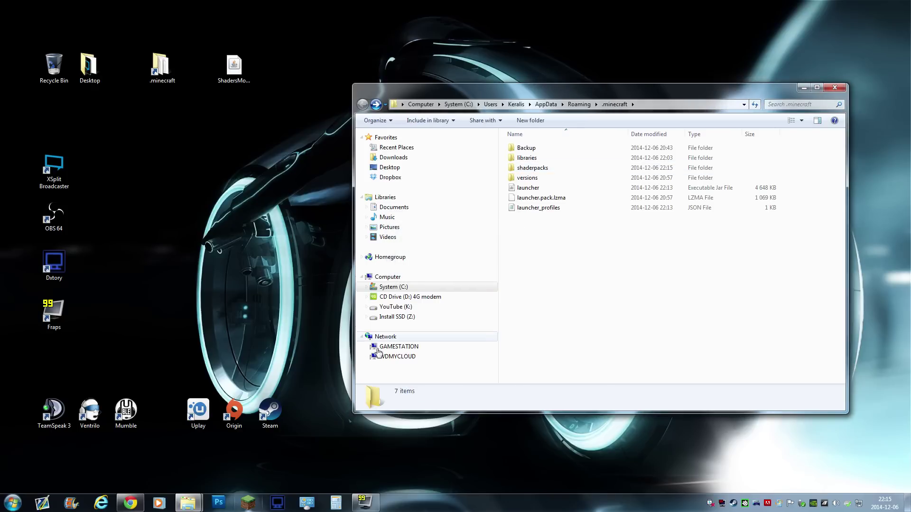
# Step: Open the Minecraft Launcher and set the current profile's version to release 1.8
pyautogui.click(244, 504)
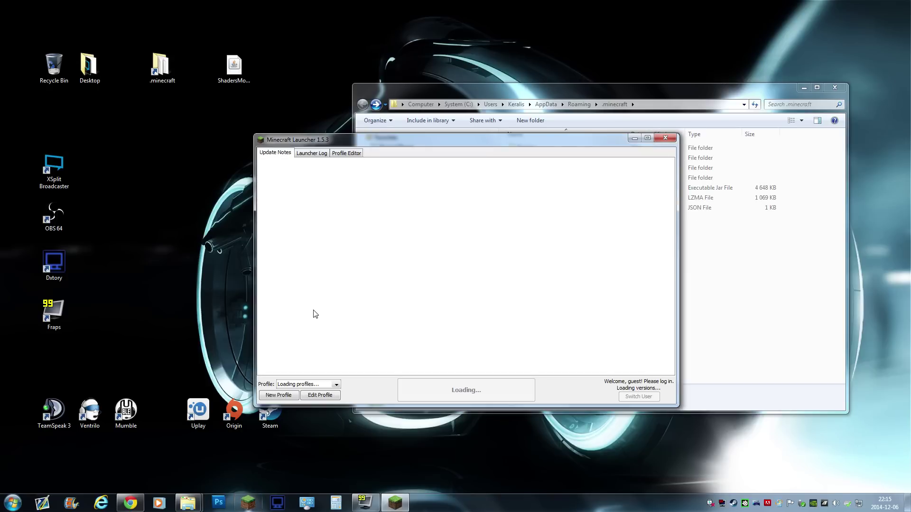
pyautogui.click(325, 396)
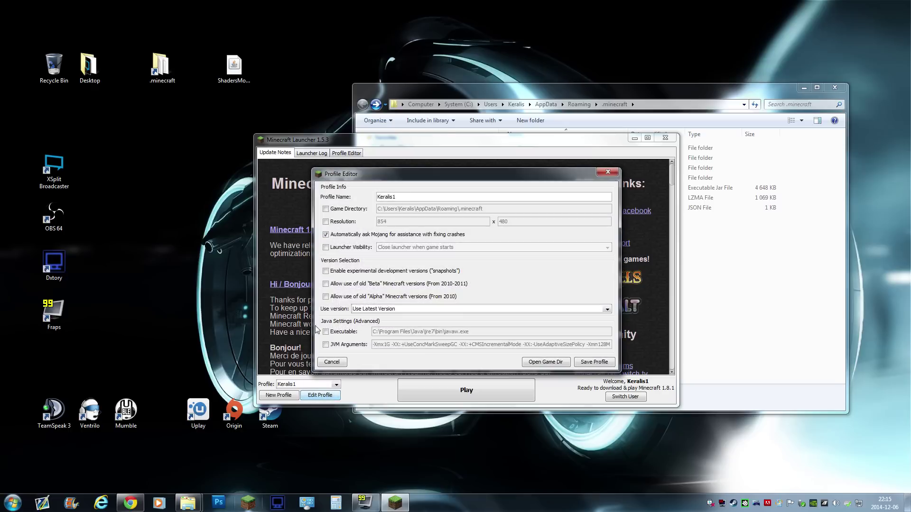
pyautogui.click(368, 311)
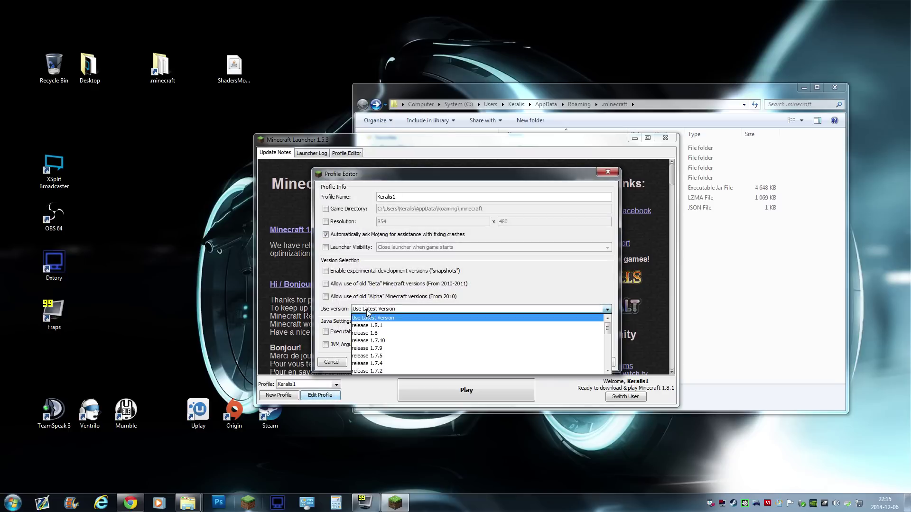
pyautogui.click(370, 334)
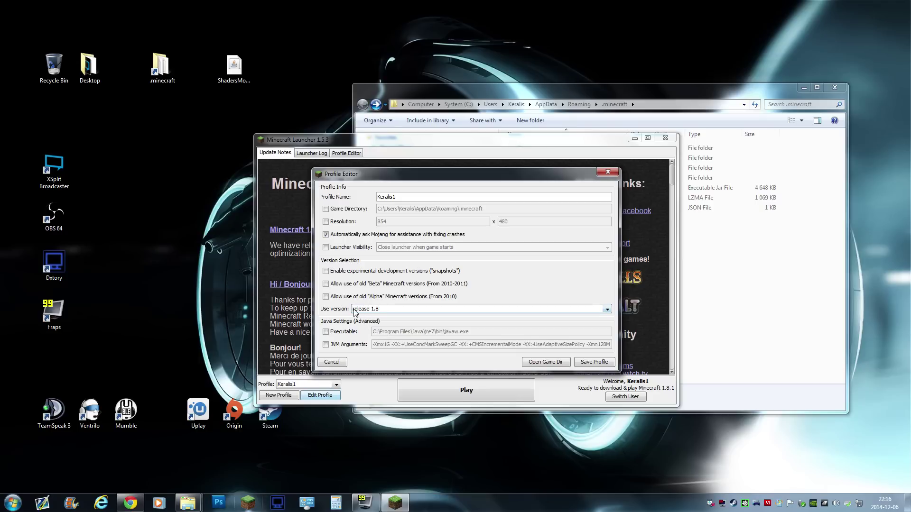
# Step: Enable a custom resolution for the profile and set it to 1280 x 720
pyautogui.click(326, 221)
pyautogui.press('Tab')
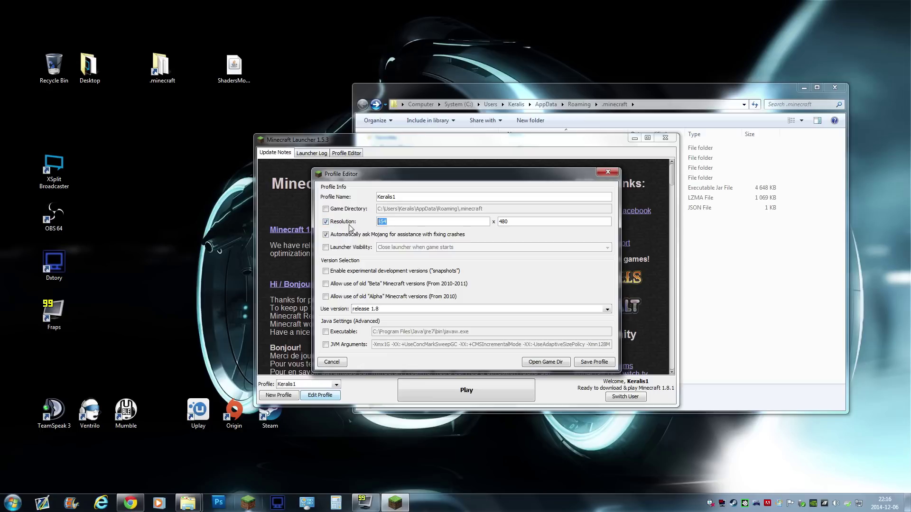
pyautogui.write('1280')
pyautogui.press('BackSpace')
pyautogui.press('BackSpace')
pyautogui.press('BackSpace')
pyautogui.write('720')
# Step: Enable the profile's JVM arguments, reduce them to -Xmx4G and save the profile
pyautogui.click(327, 346)
pyautogui.moveTo(392, 345); pyautogui.dragTo(667, 352)
pyautogui.press('BackSpace')
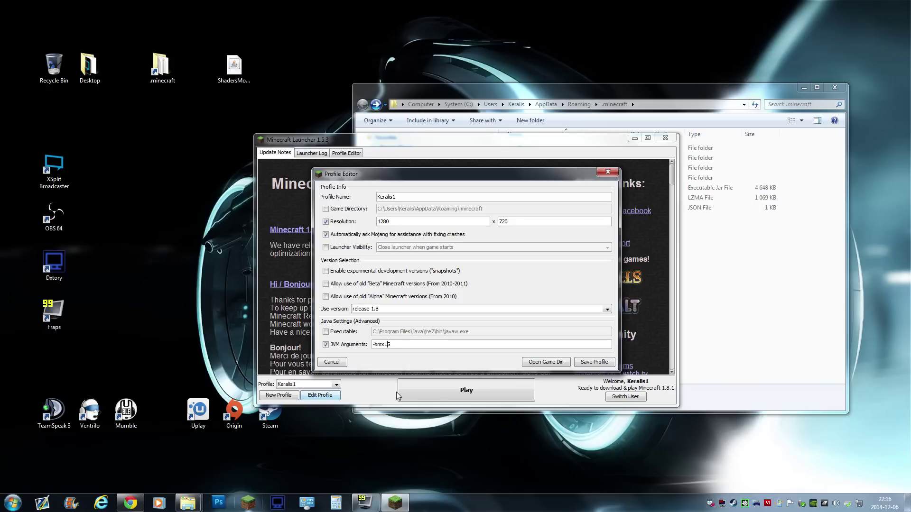
pyautogui.press('BackSpace')
pyautogui.write('4')
pyautogui.click(588, 362)
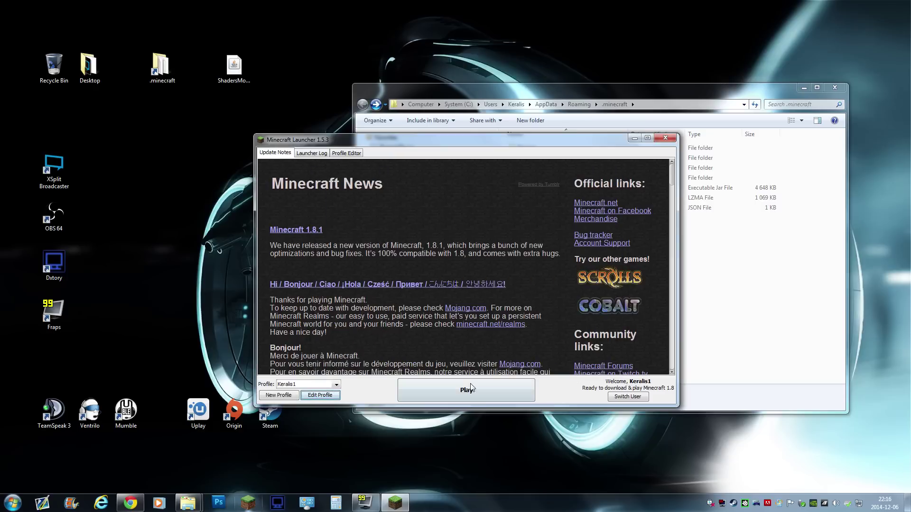
# Step: Launch Minecraft 1.8 once from the launcher and close the game at its main menu
pyautogui.click(471, 387)
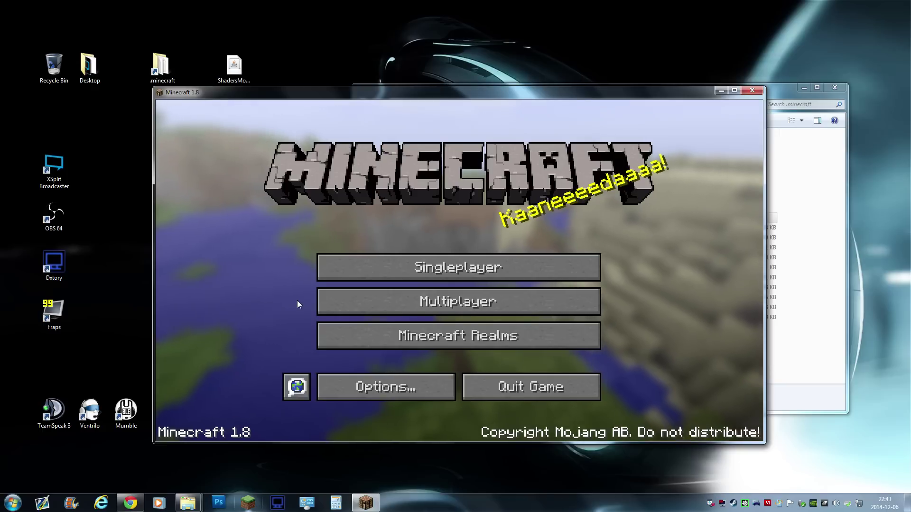
pyautogui.click(751, 91)
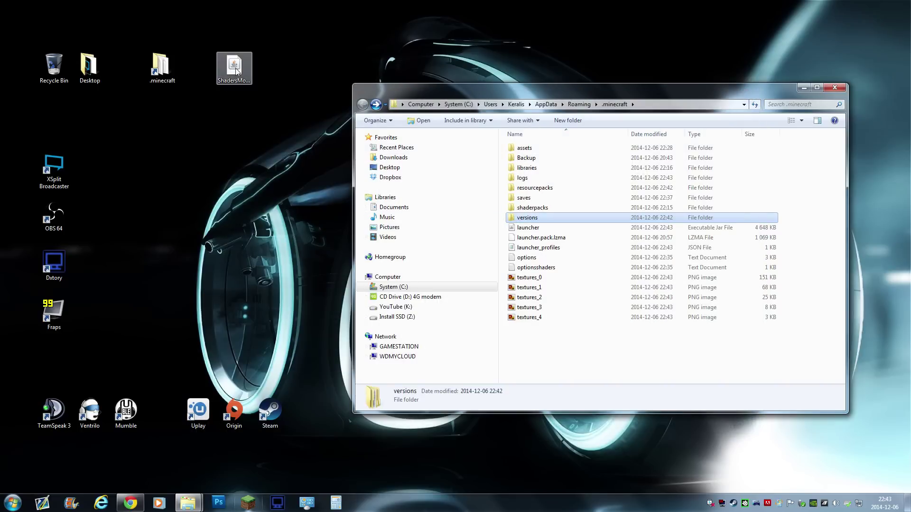
# Step: Run the ShadersMod installer from the desktop again and install it into the .minecraft folder
pyautogui.doubleClick(235, 70)
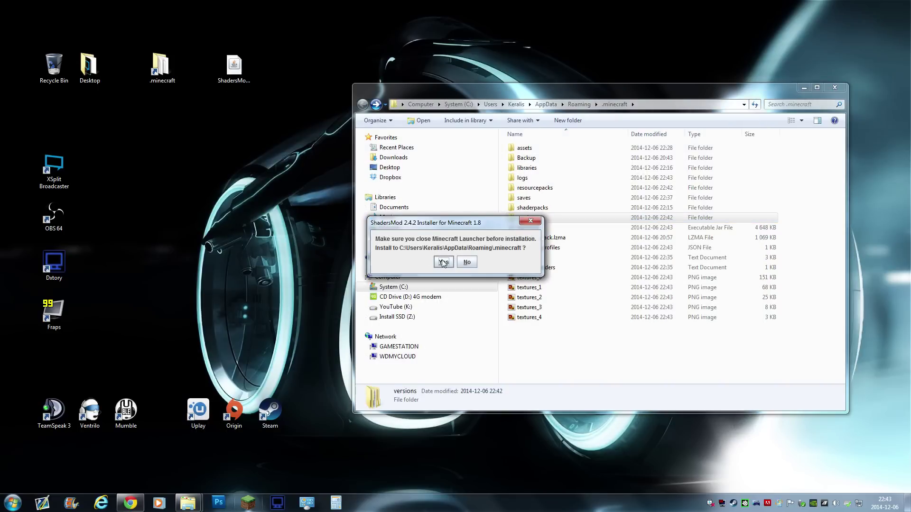
pyautogui.click(442, 262)
pyautogui.click(452, 380)
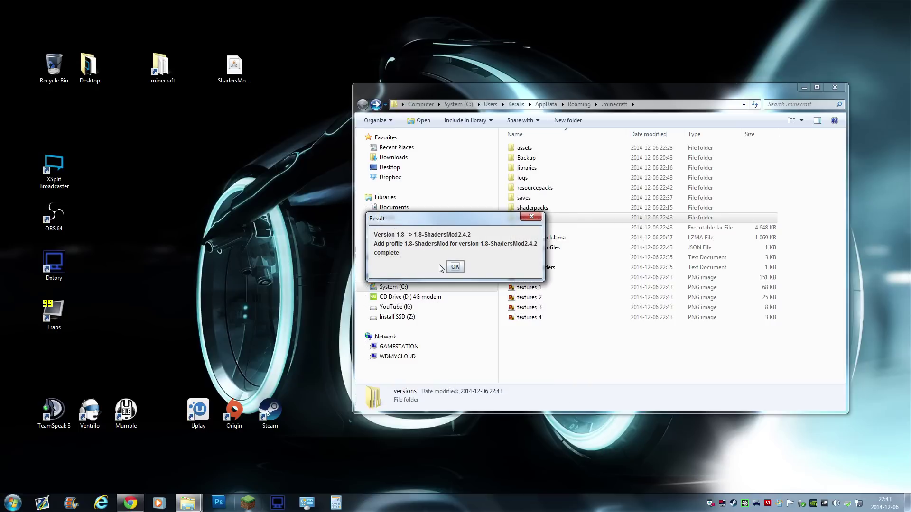
pyautogui.click(456, 268)
# Step: Reopen the Minecraft Launcher and set the 1.8-ShadersMod profile's custom resolution to 1280 x 720
pyautogui.click(248, 503)
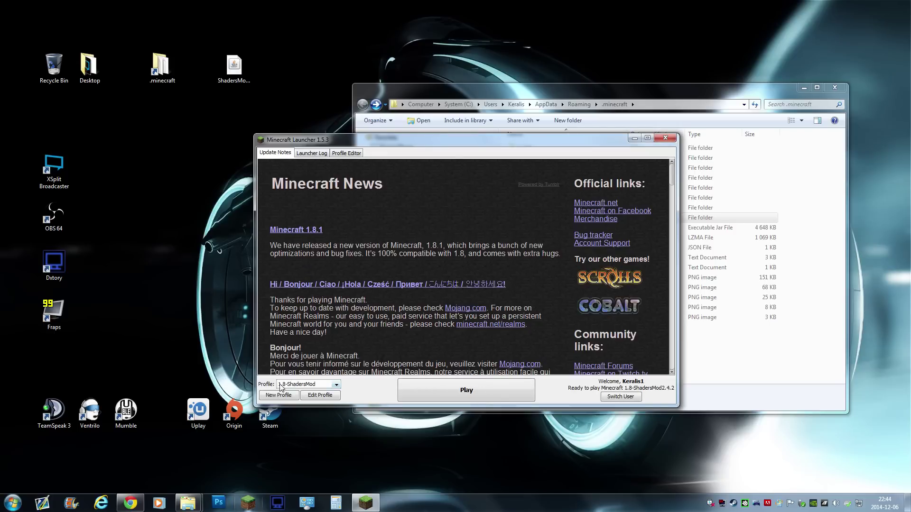
pyautogui.click(316, 396)
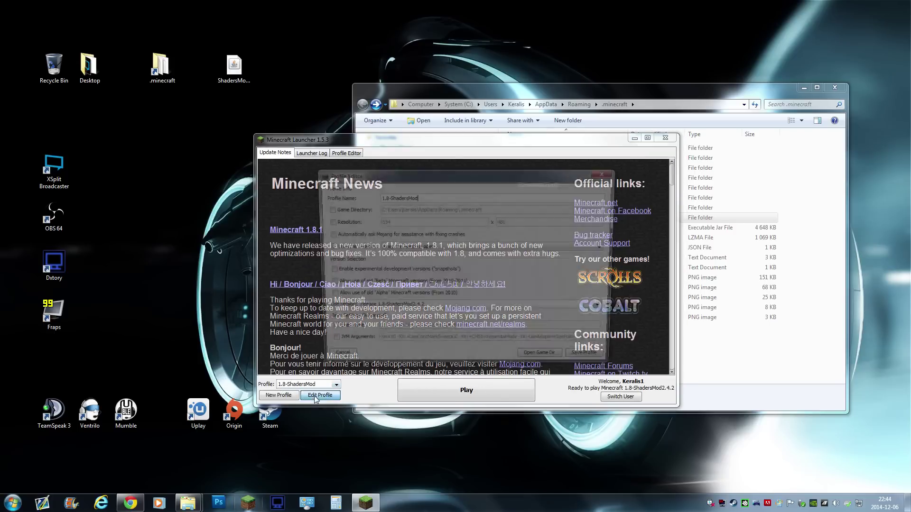
pyautogui.click(326, 222)
pyautogui.press('Tab')
pyautogui.write('128')
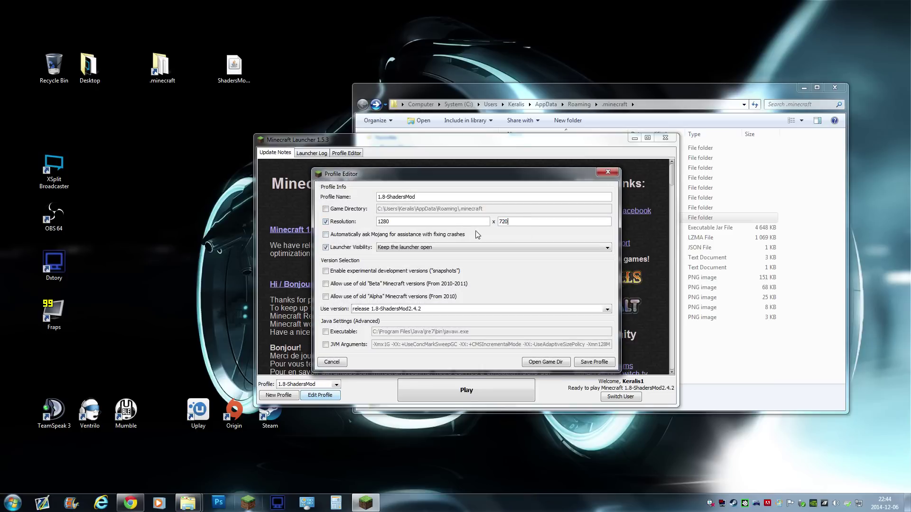
pyautogui.press('Tab')
pyautogui.press('Tab')
pyautogui.press('Tab')
# Step: Enable the 1.8-ShadersMod profile's JVM arguments, set them to -Xmx4g, save the profile and launch the game
pyautogui.click(326, 345)
pyautogui.moveTo(384, 344); pyautogui.dragTo(631, 350)
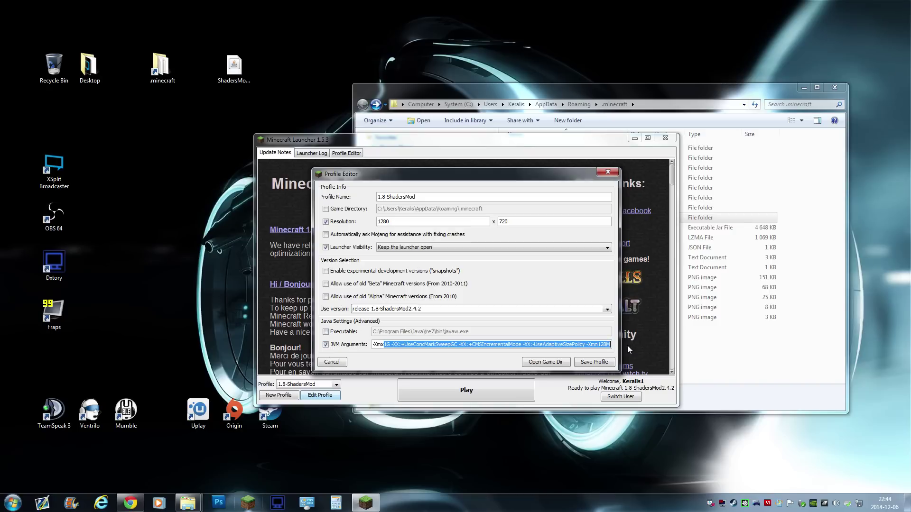
pyautogui.write('4G')
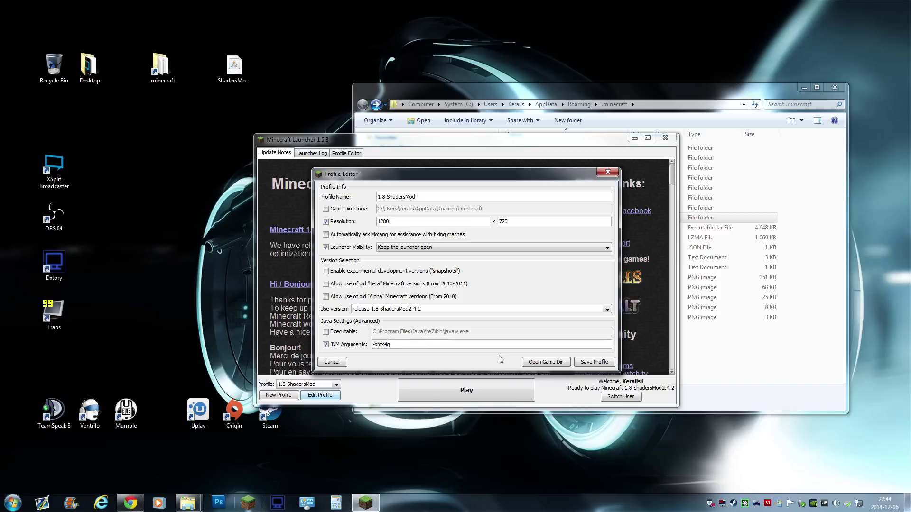
pyautogui.click(594, 363)
pyautogui.click(492, 388)
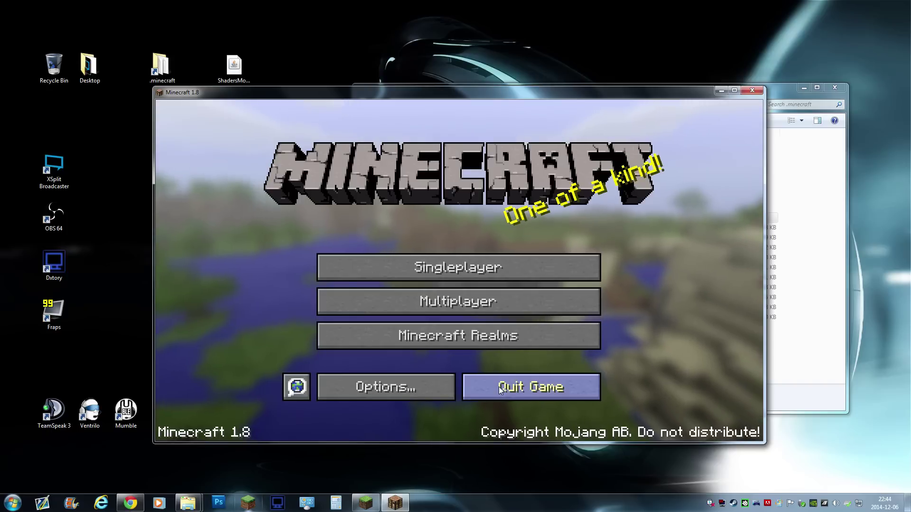
# Step: Select the SEUS-v10.1-Ultra.zip shaderpack in the game's shader options and return to the main menu
pyautogui.click(380, 389)
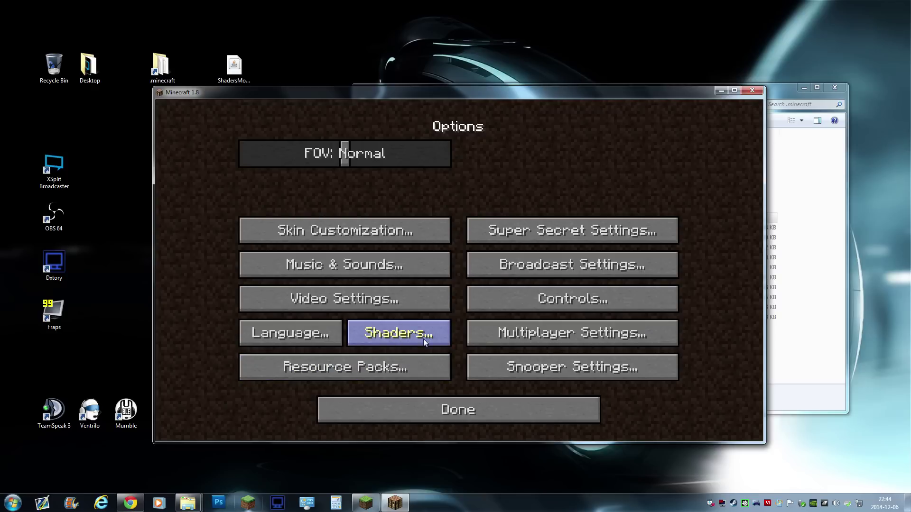
pyautogui.click(406, 333)
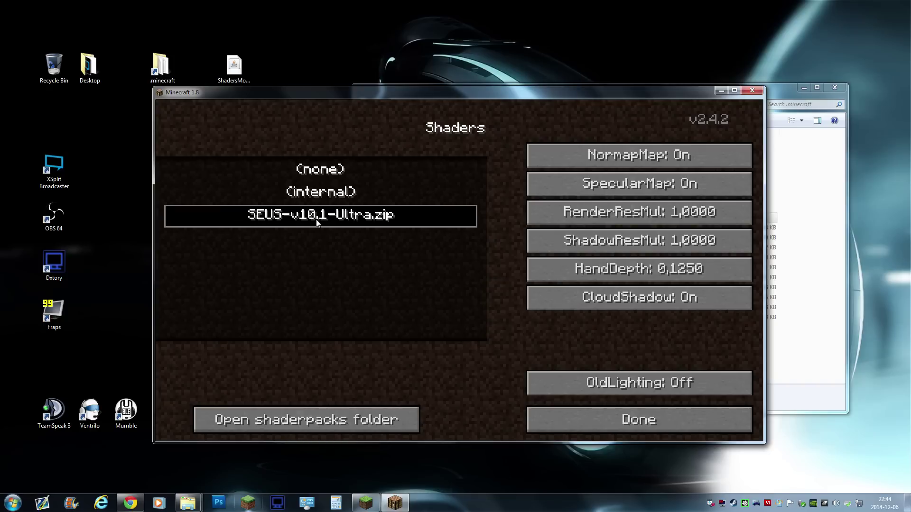
pyautogui.click(605, 418)
pyautogui.click(516, 410)
# Step: Create a new singleplayer world in Creative mode, keeping the default name New World
pyautogui.click(420, 270)
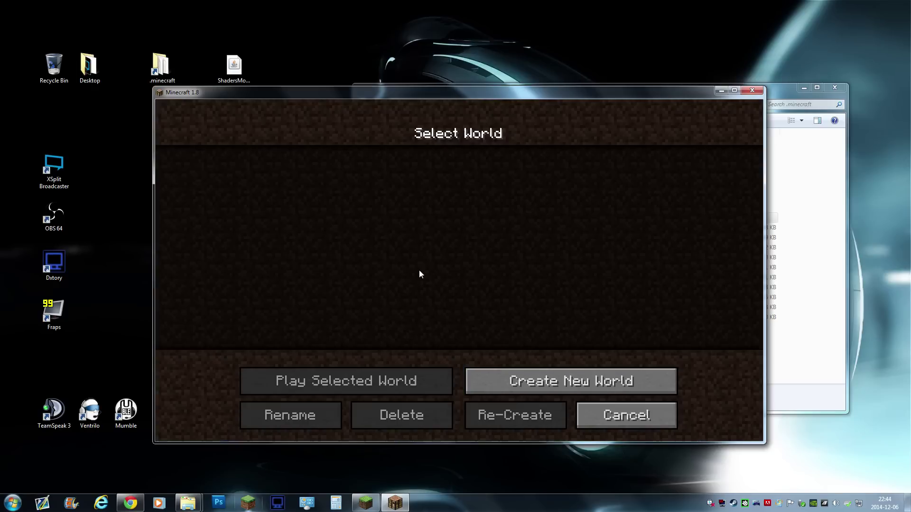
pyautogui.click(503, 381)
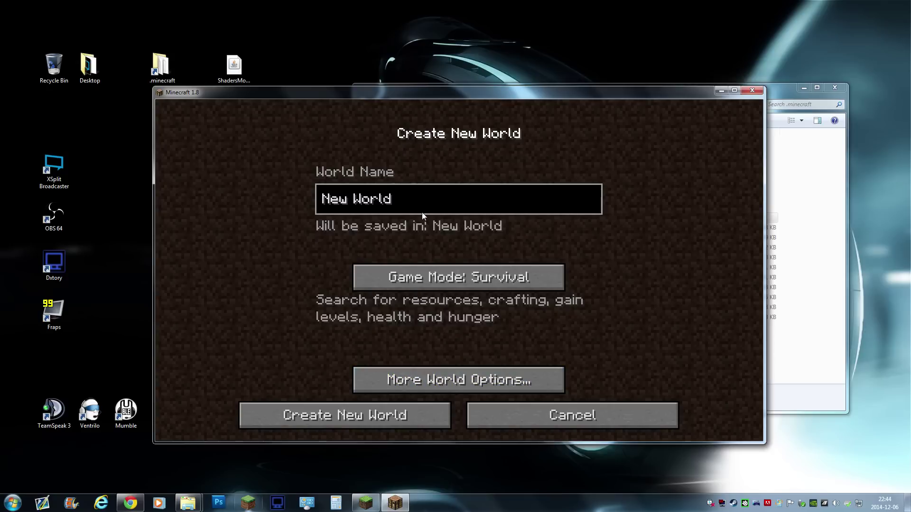
pyautogui.click(438, 279)
pyautogui.click(438, 279)
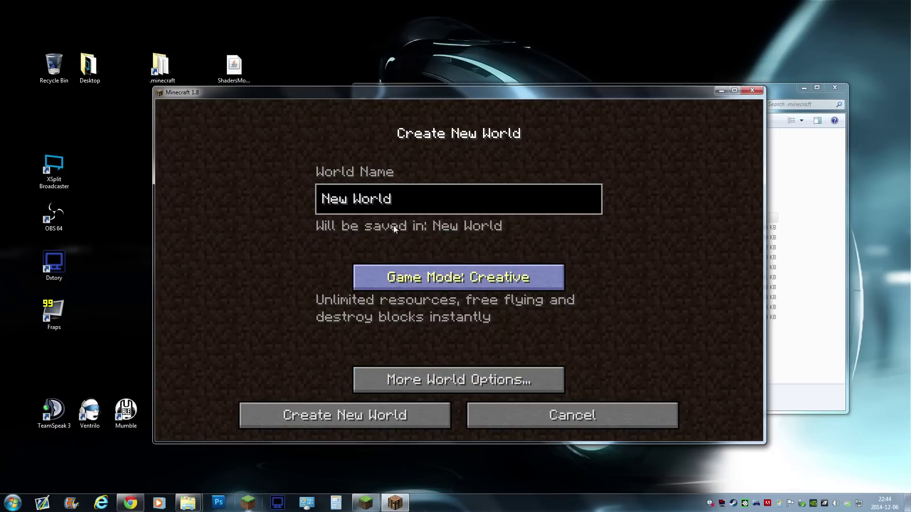
pyautogui.click(367, 412)
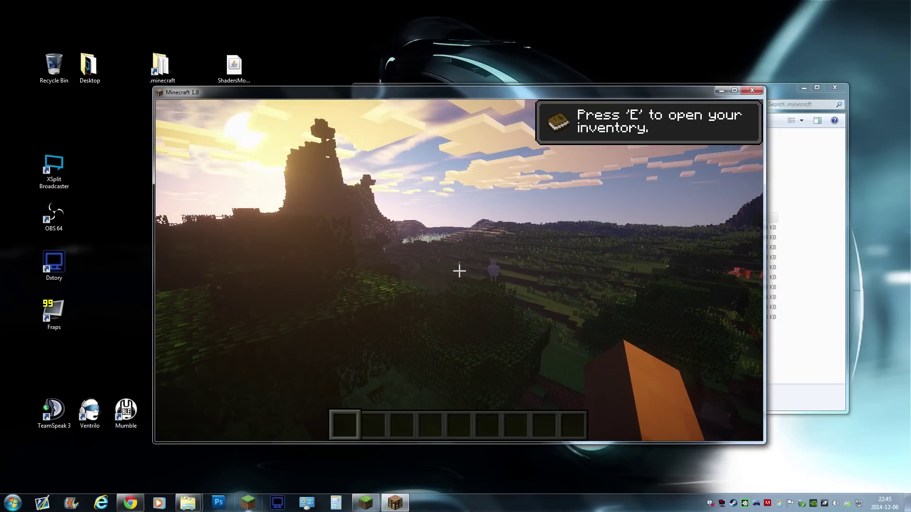
# Step: Set the world's time to 5000 with the /time set command
pyautogui.write('t')
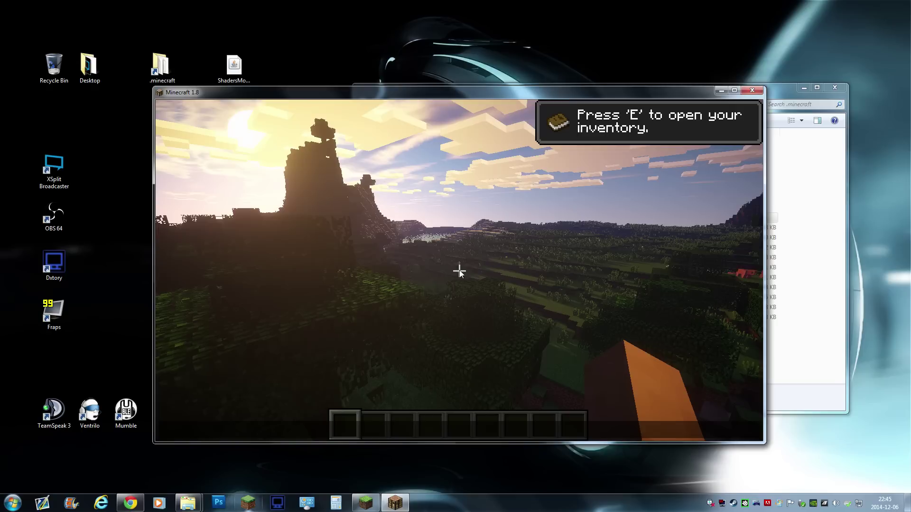
pyautogui.write('/time set 56')
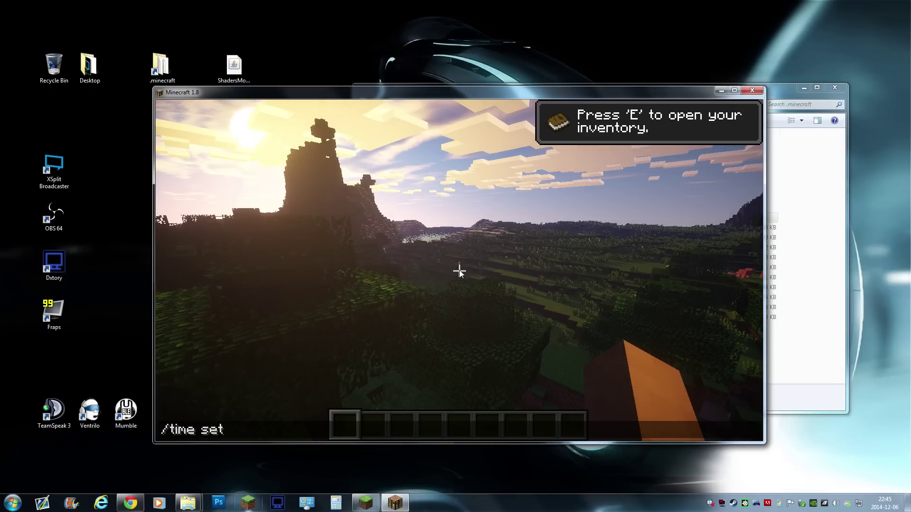
pyautogui.write('000')
pyautogui.press('Return')
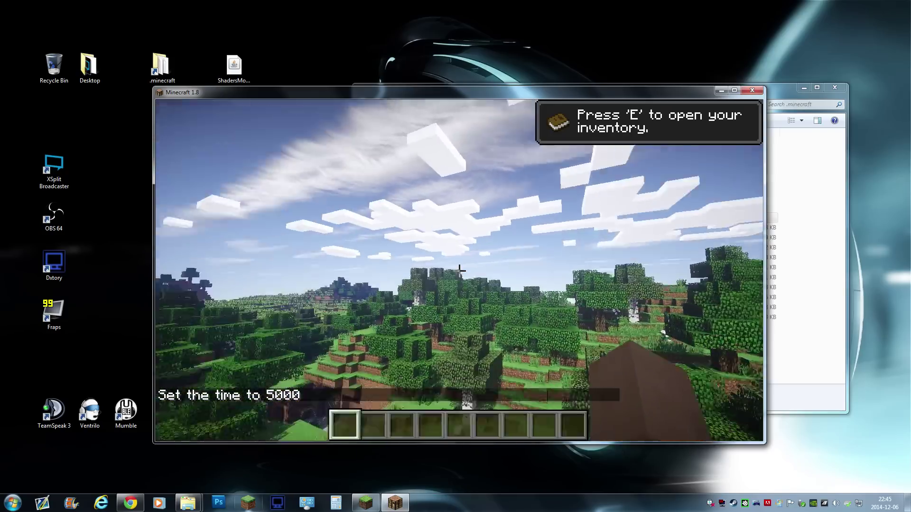
# Step: Hide the game's HUD and move forward over the grassy shore towards the water to view the shader effects
pyautogui.press('F1')
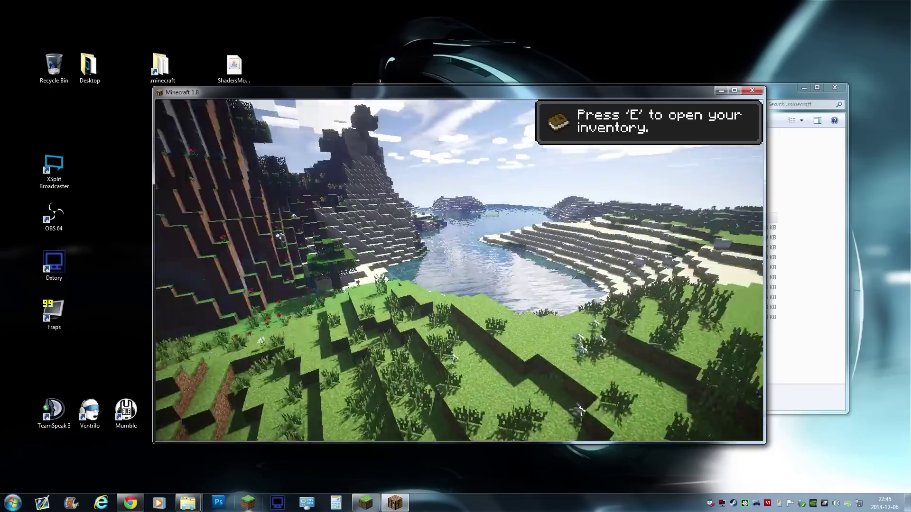
pyautogui.press('w')
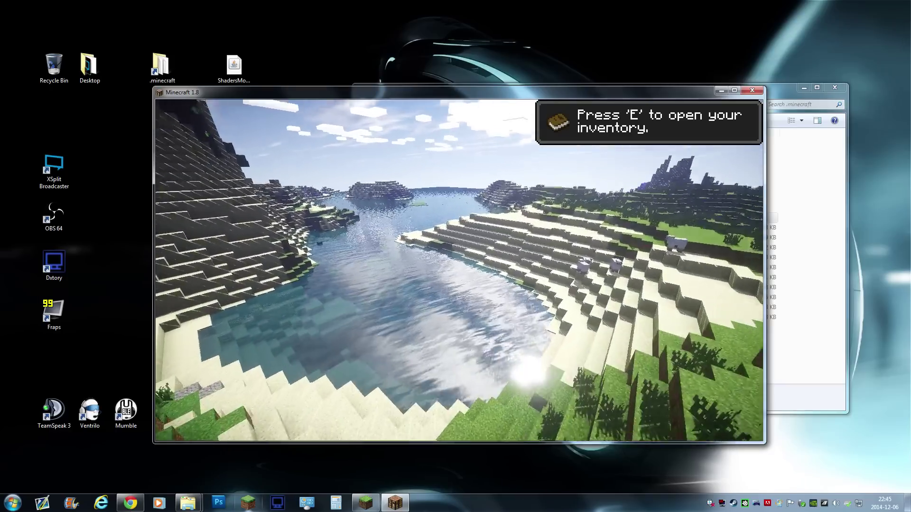